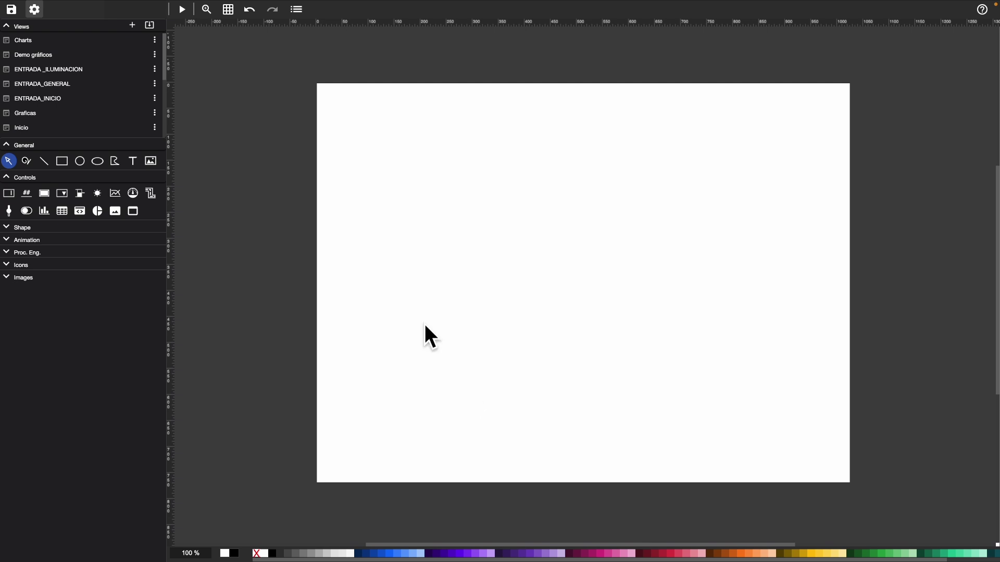
Create a new report in the Reports settings and name it "Consuption report"
click(34, 8)
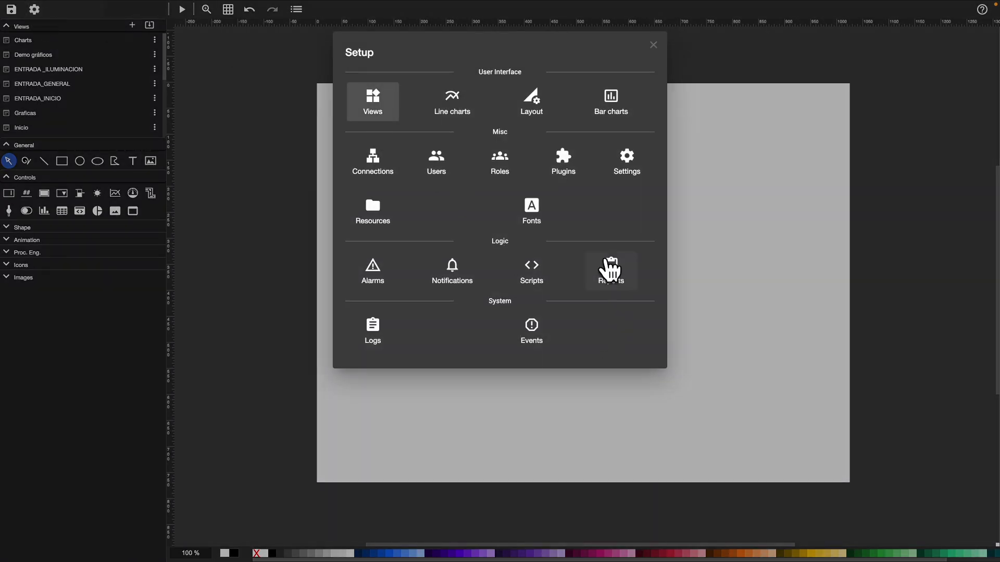
click(611, 268)
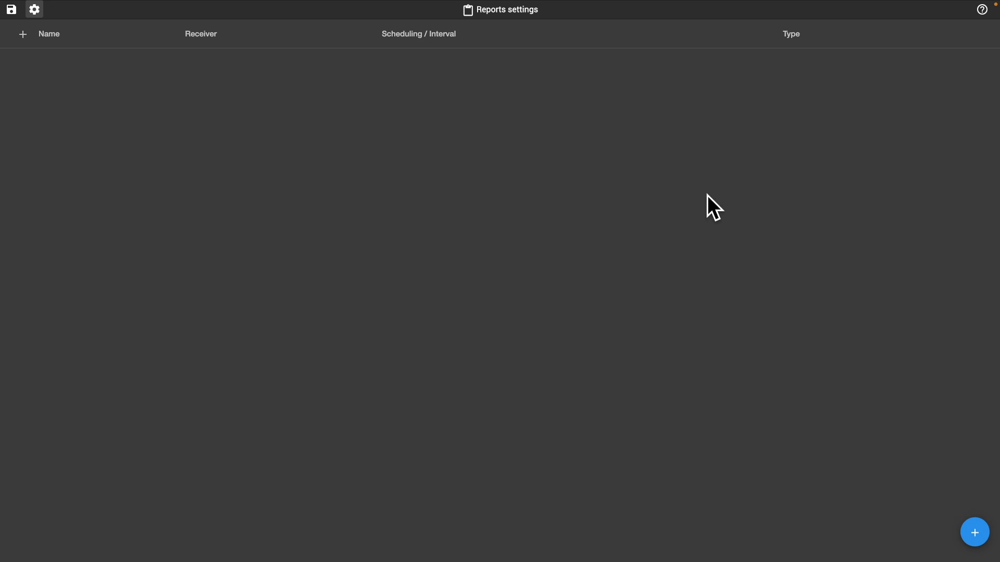
click(974, 534)
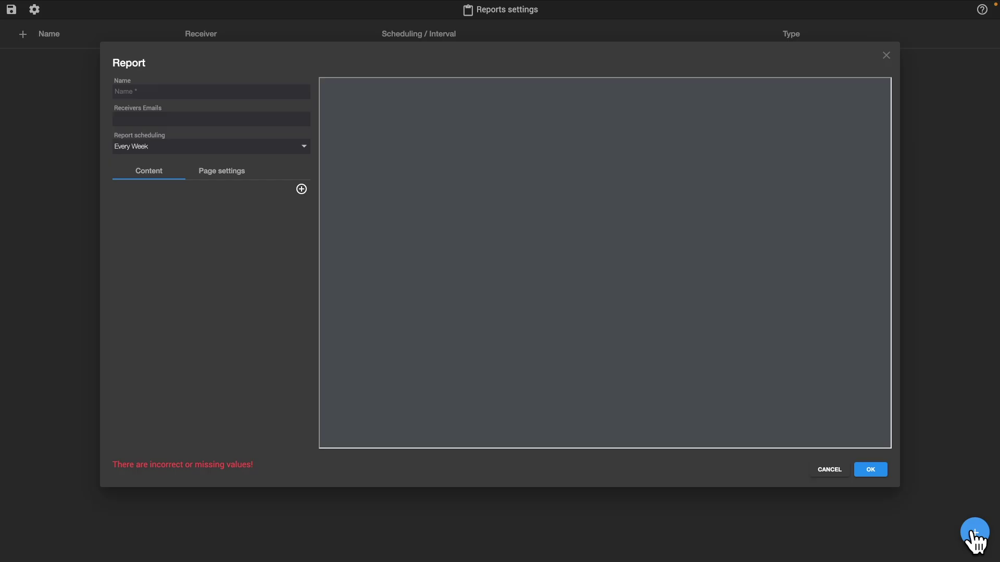
click(142, 94)
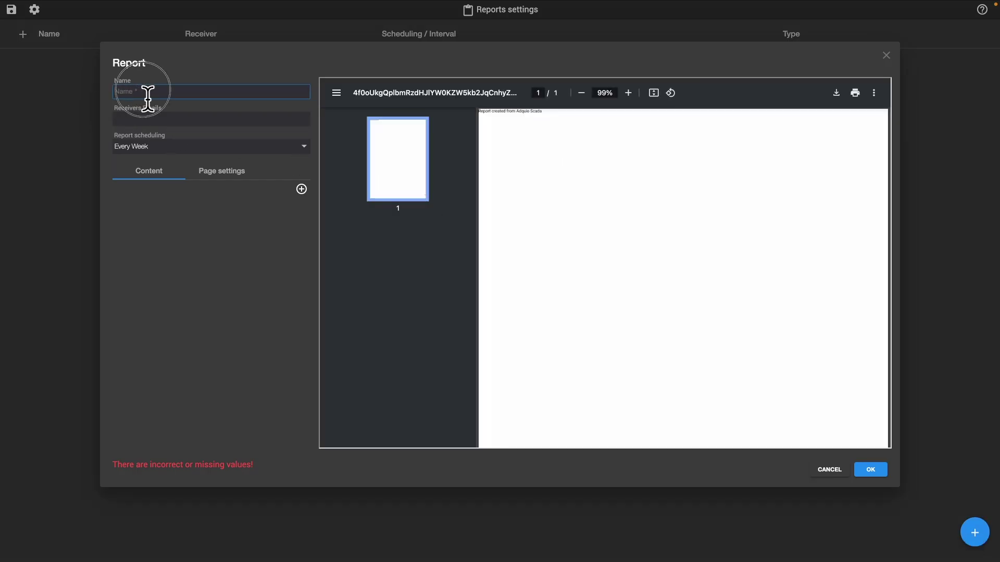
text(Consuption report)
Enter the receiver's e-mail address for the report and set its scheduling to Every Week
click(201, 123)
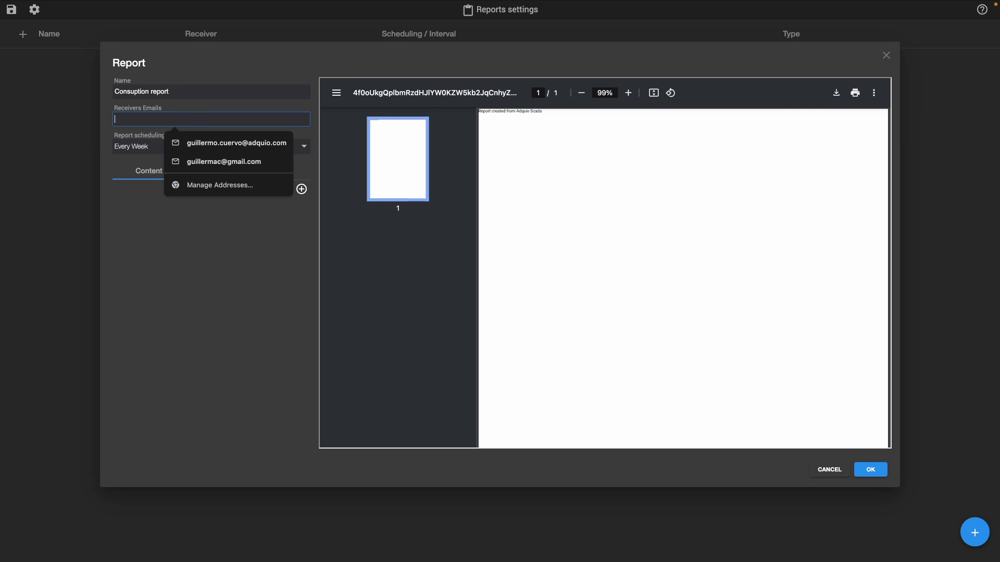
key(ctrl+v)
click(209, 147)
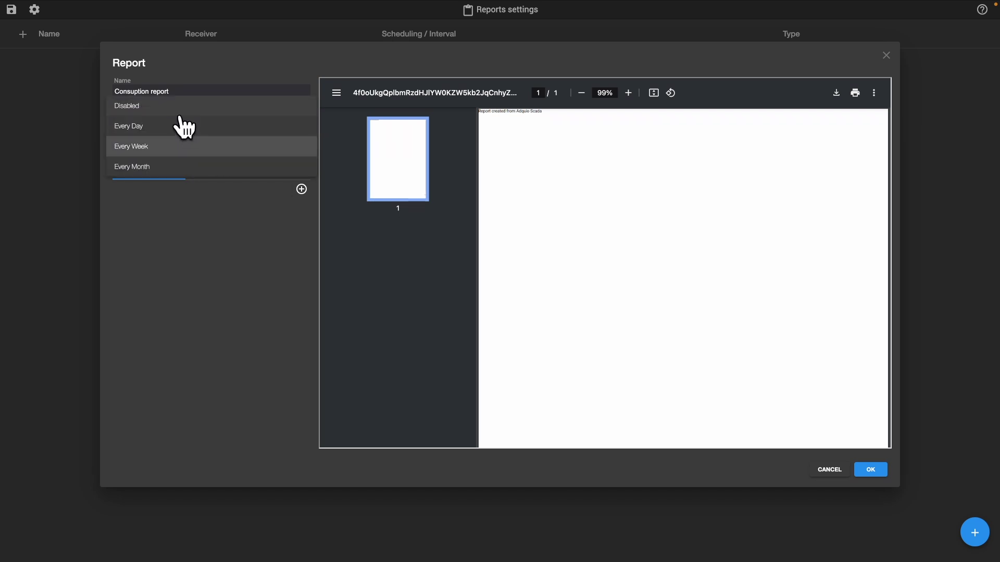
click(161, 149)
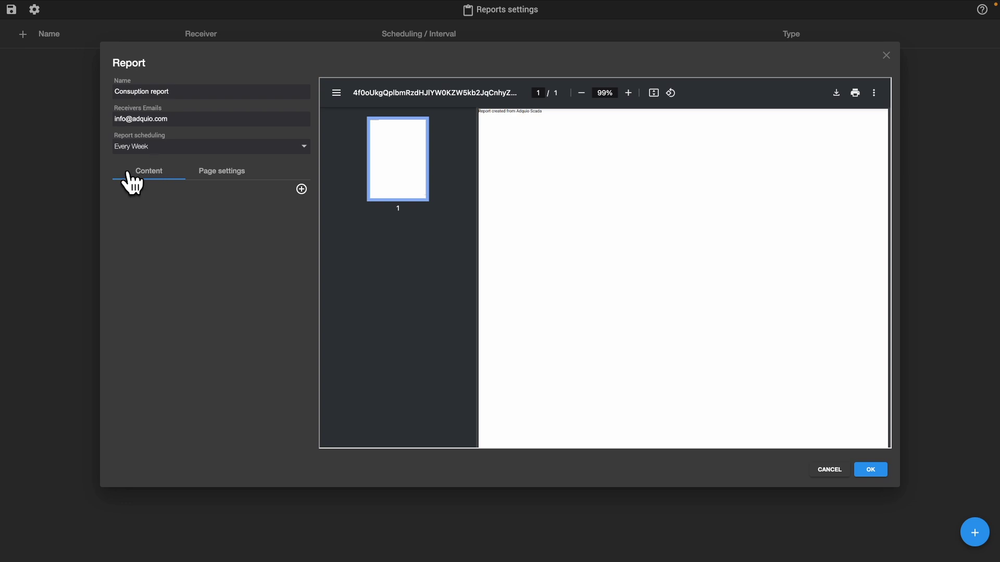
Add a tags table to the report content with an interval of 1 Hour
click(301, 188)
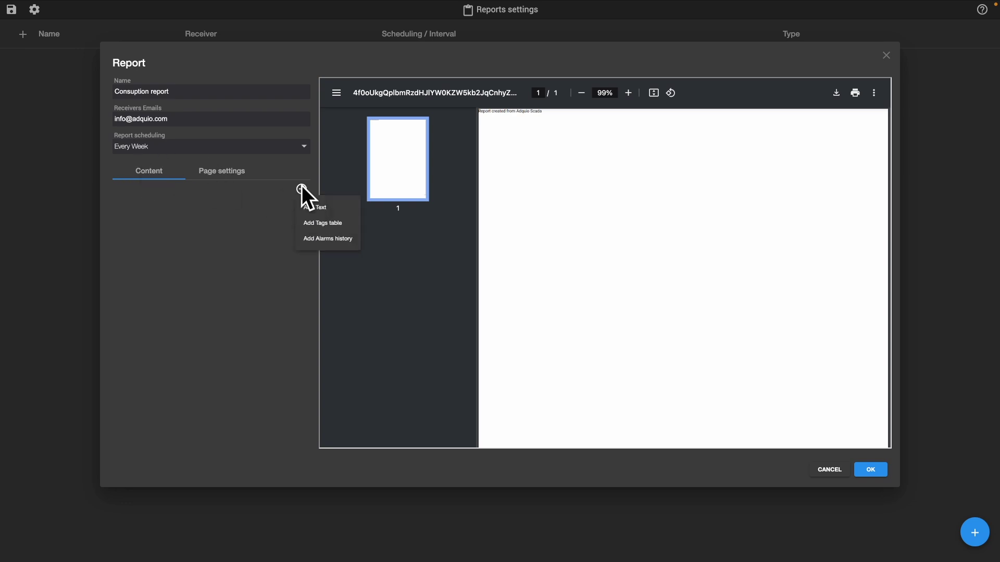
click(322, 223)
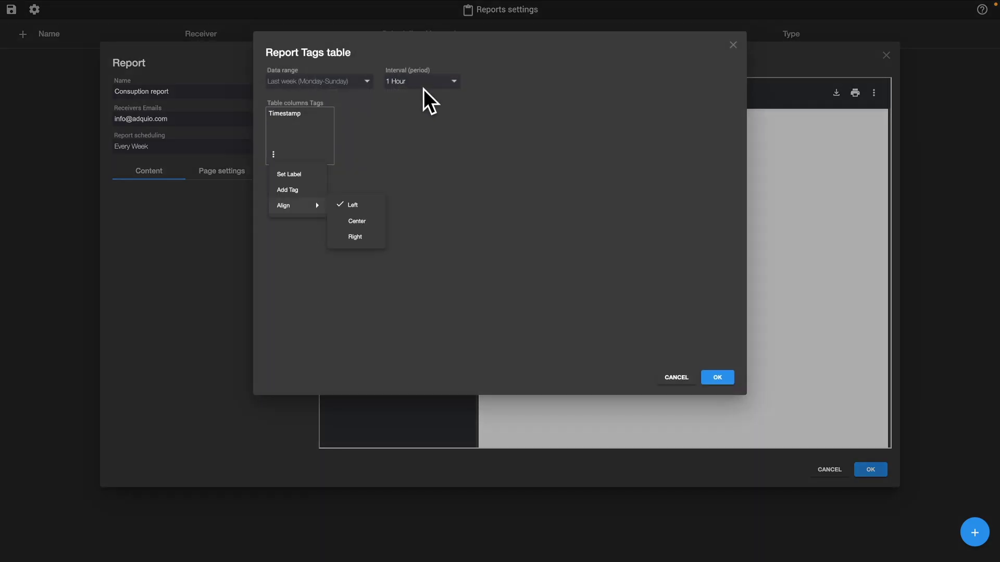
click(431, 93)
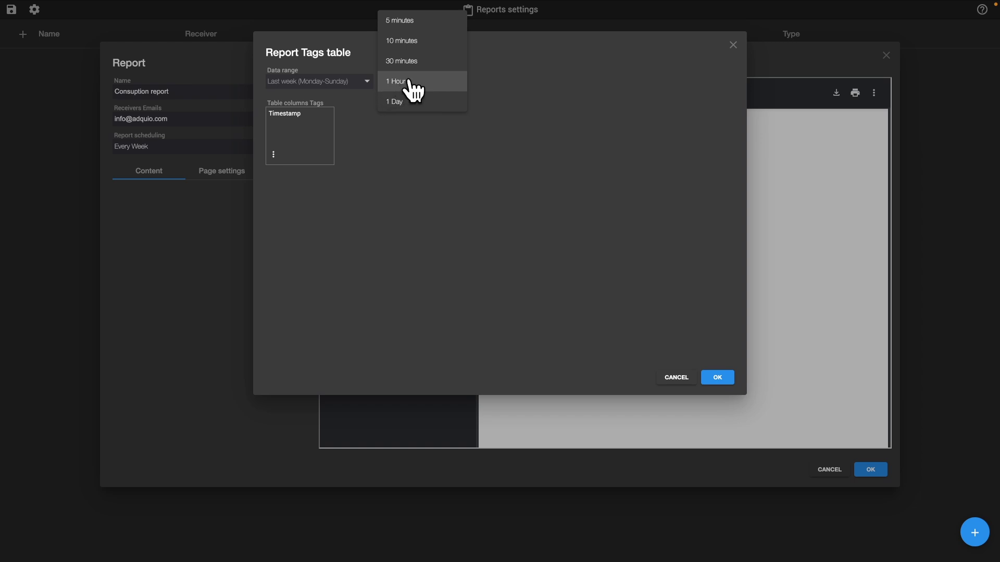
click(404, 82)
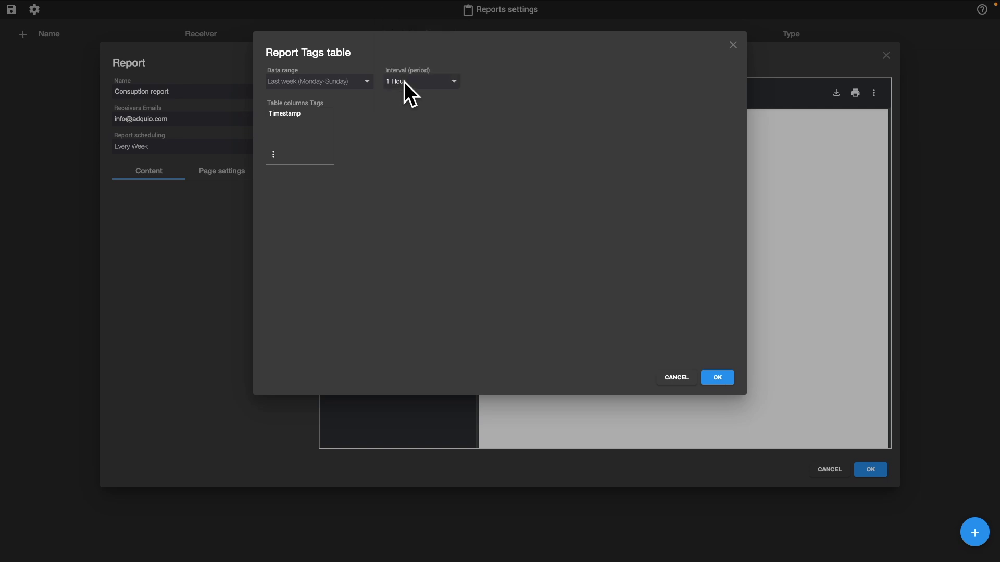
Add the Climate Power, Admin Power, I+D Power and Develop Power tags as table columns, choosing the Average function for Climate Power
click(274, 156)
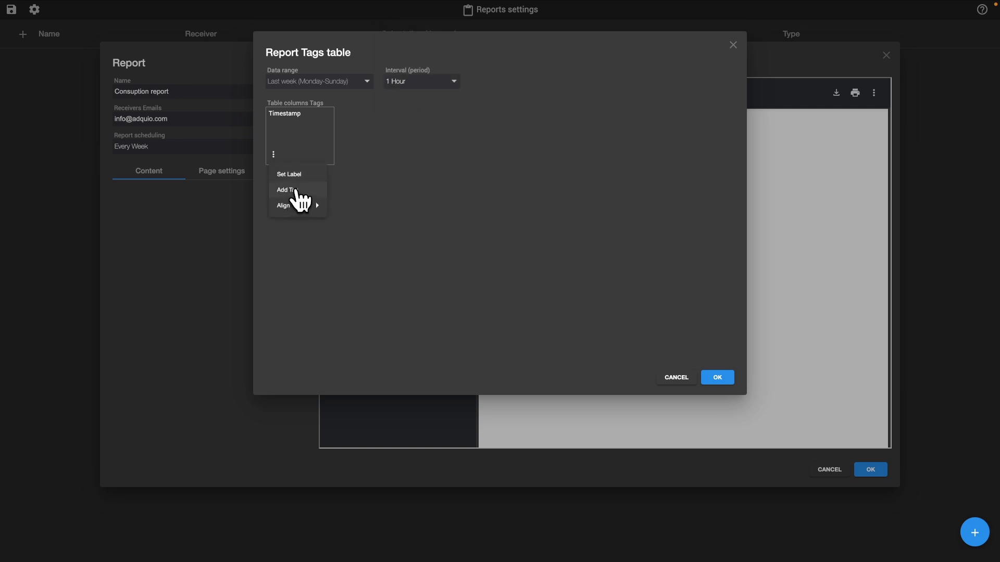
click(296, 190)
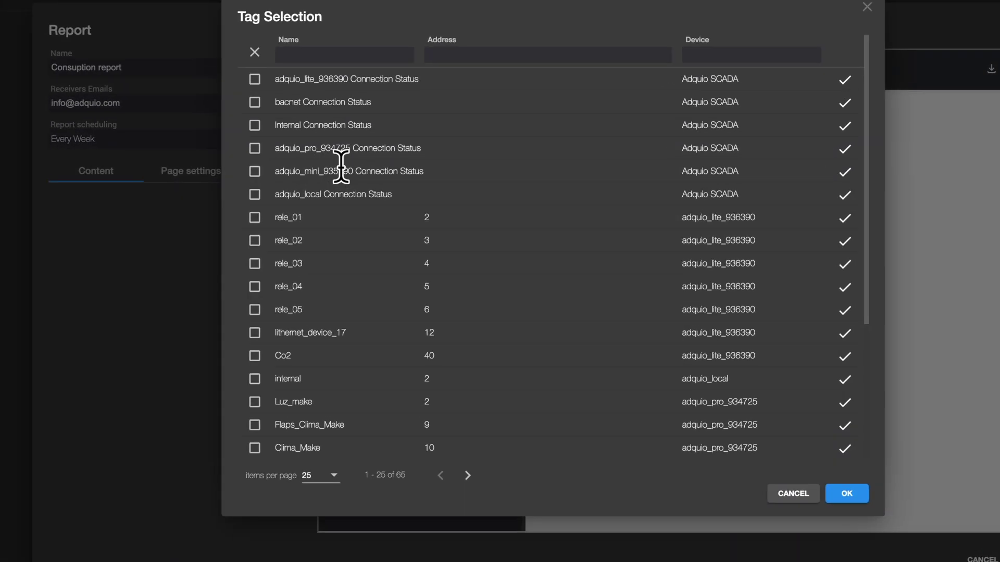
scroll(341, 167, down, 6)
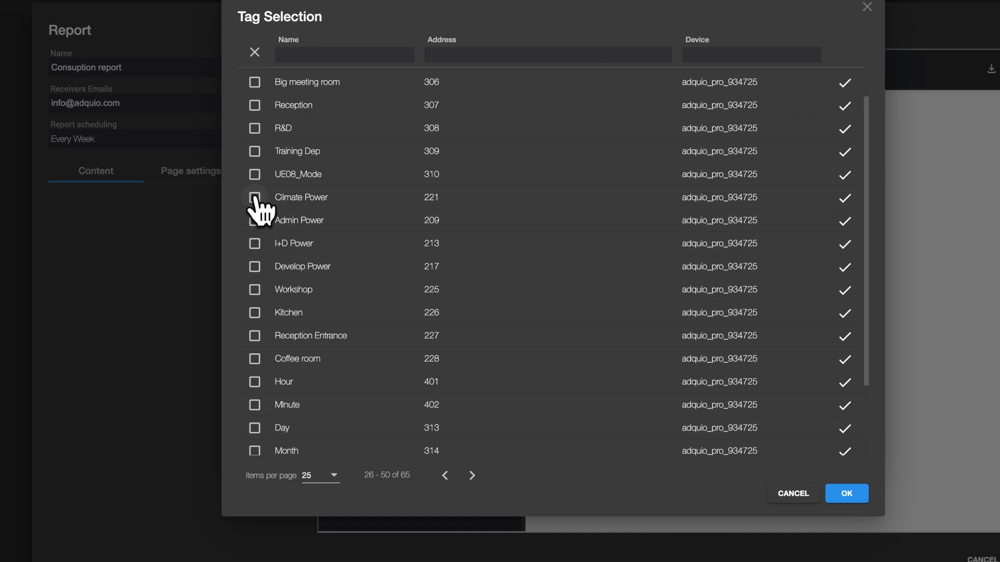
click(255, 197)
click(254, 221)
click(255, 266)
click(805, 479)
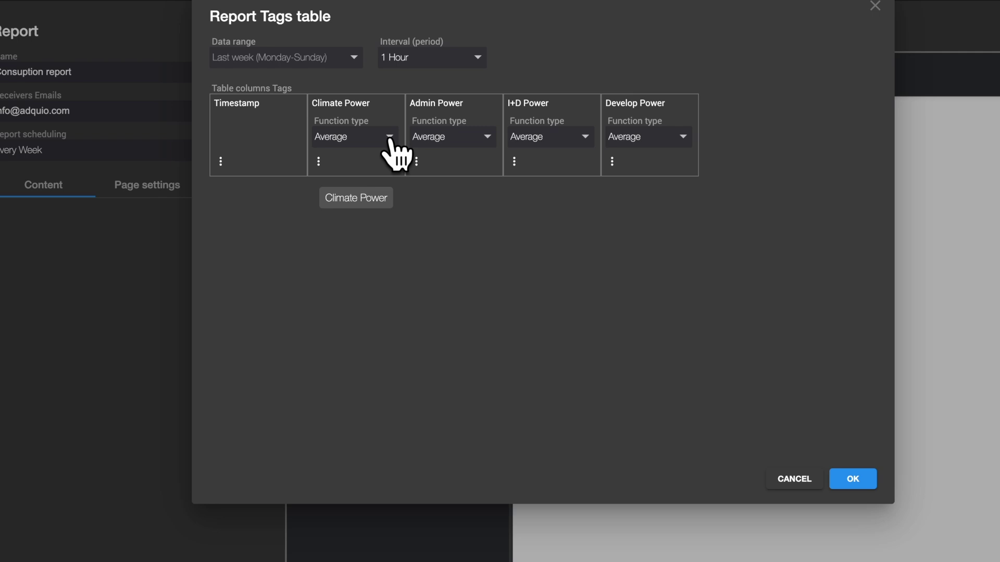
click(392, 140)
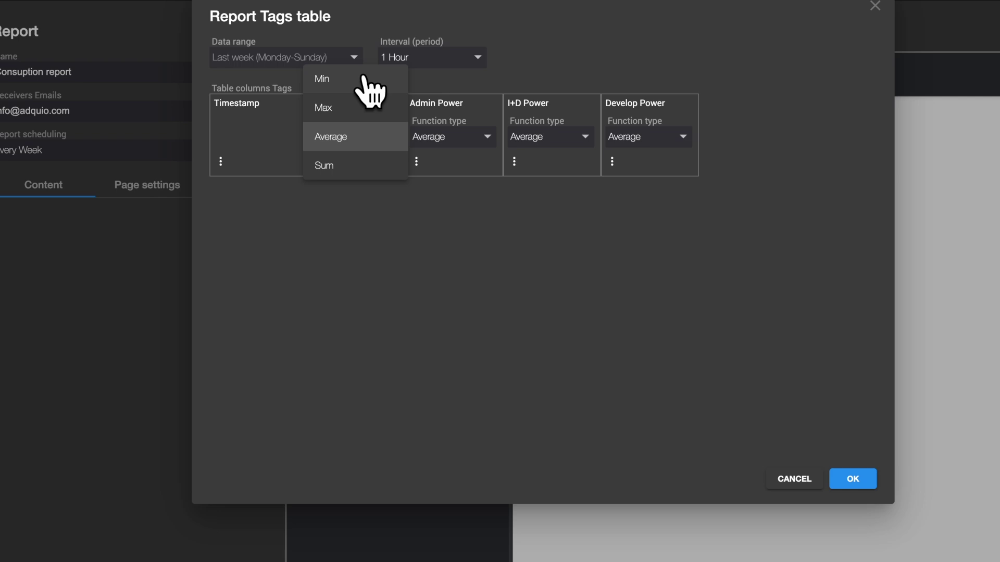
click(336, 139)
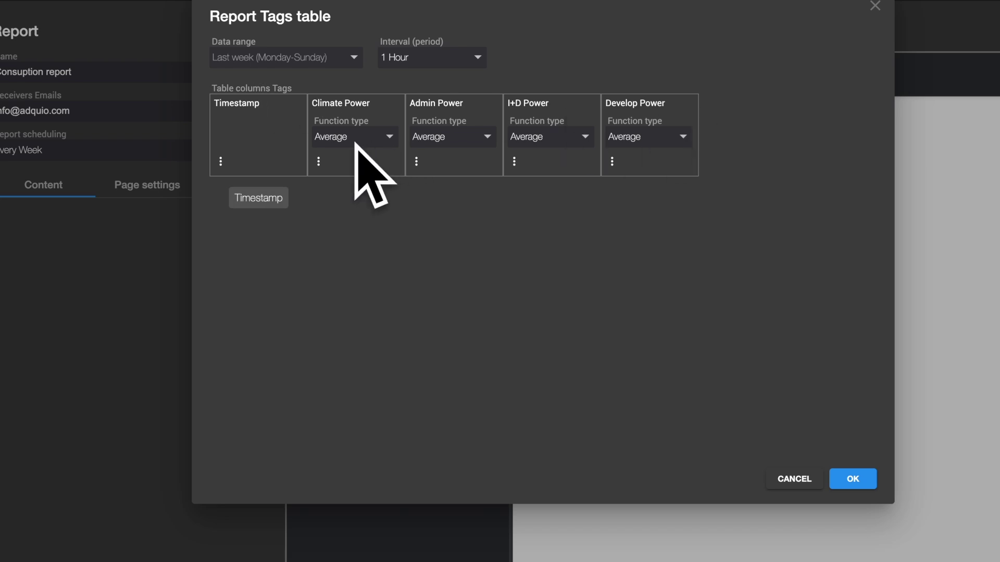
Relabel the Timestamp column as "Date and Time", and accept both the tags table and the report
click(221, 161)
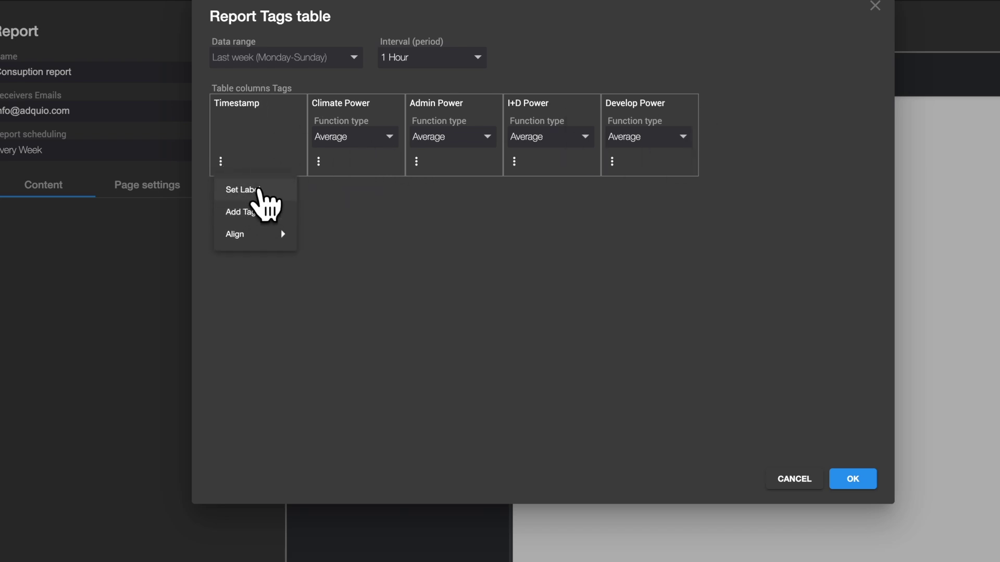
click(260, 191)
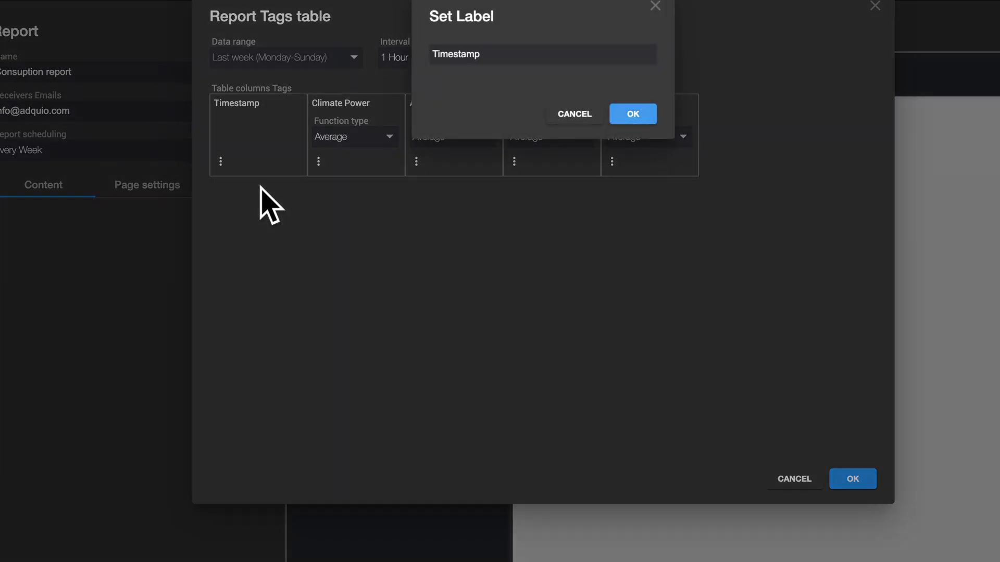
double_click(503, 52)
text(Date and Time)
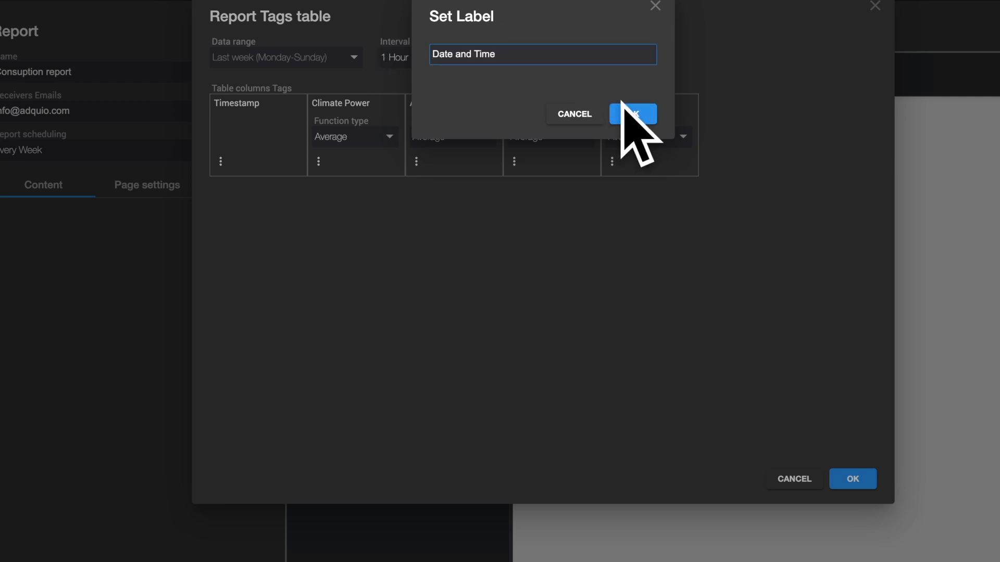
click(639, 118)
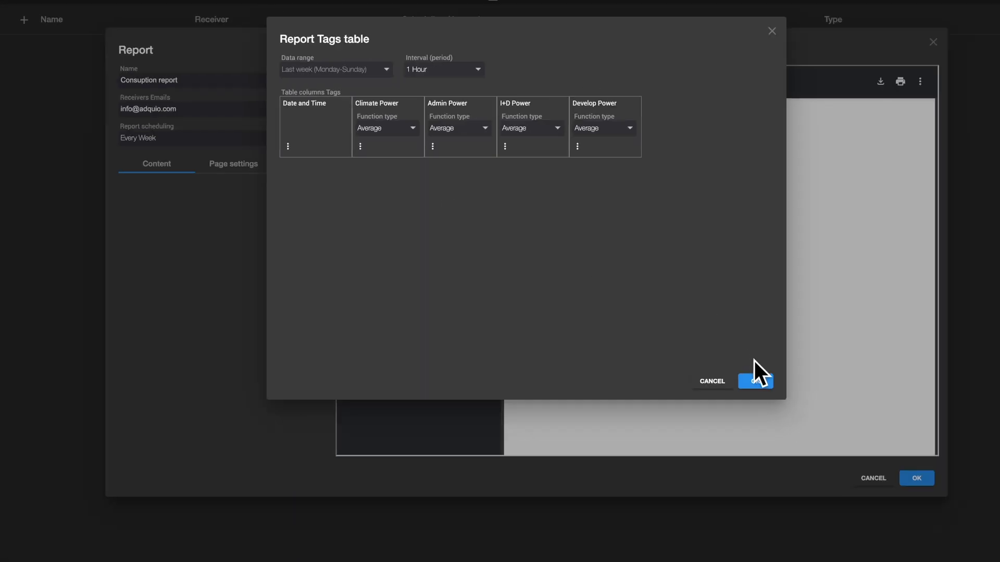
click(755, 381)
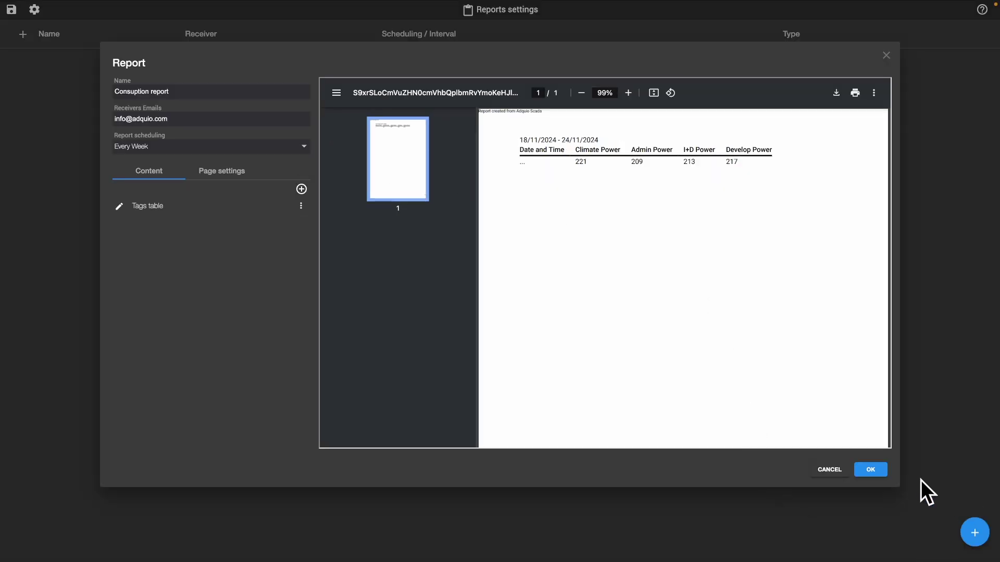
click(872, 472)
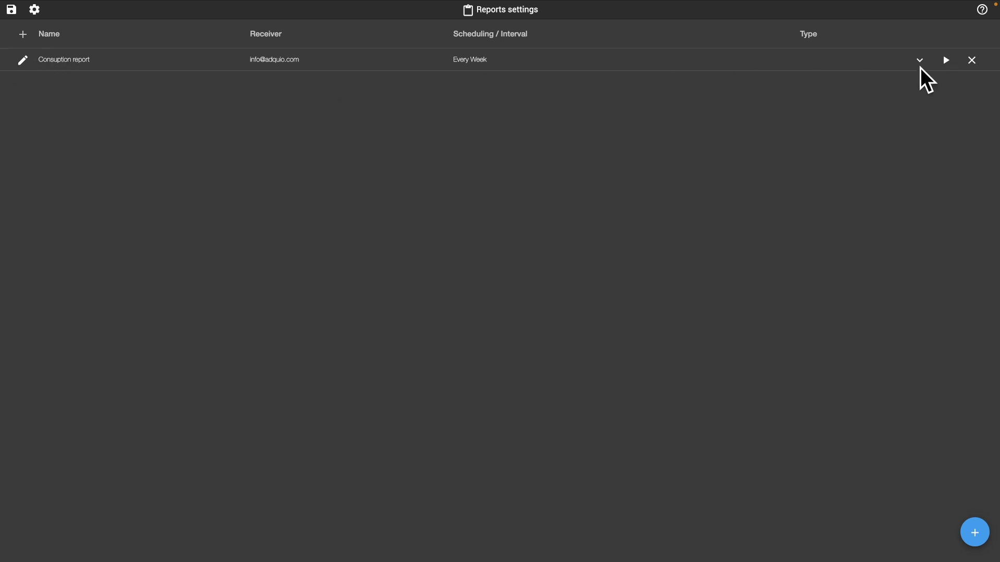
Run the Consuption report and download Consuption report_2024-11-27_11-27-07.pdf to the Downloads folder, keeping the file despite the browser's block
click(920, 61)
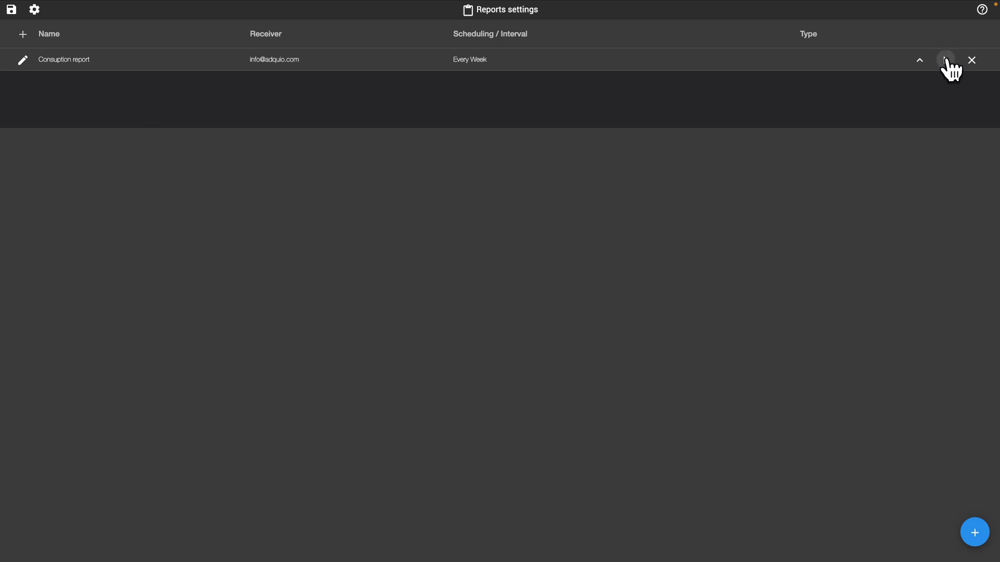
click(946, 60)
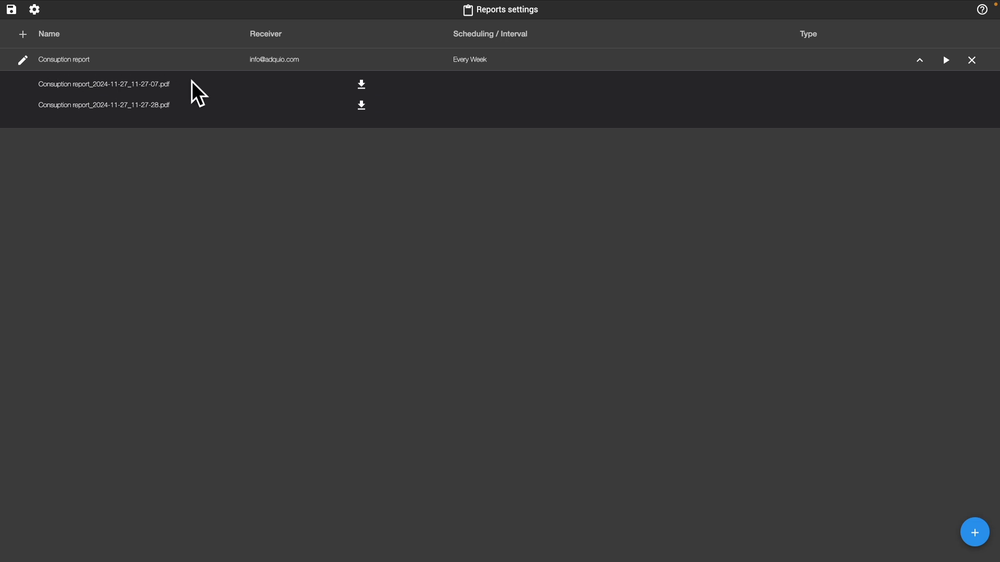
click(361, 84)
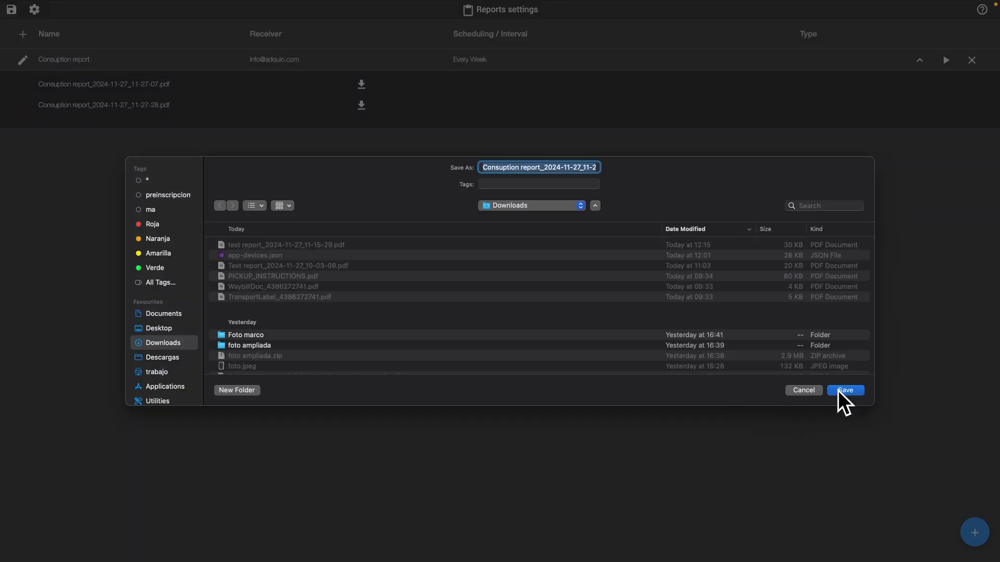
click(844, 390)
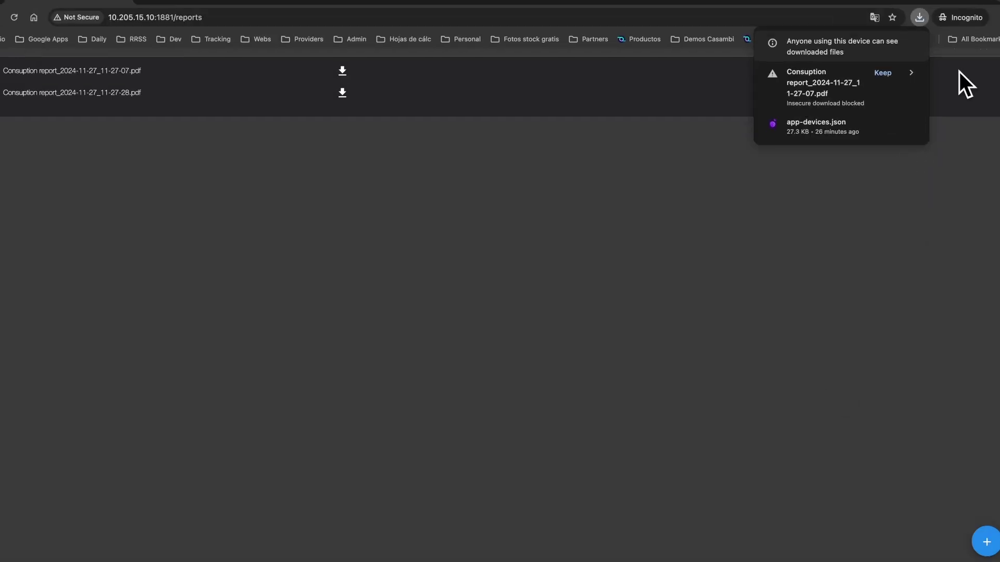
click(871, 73)
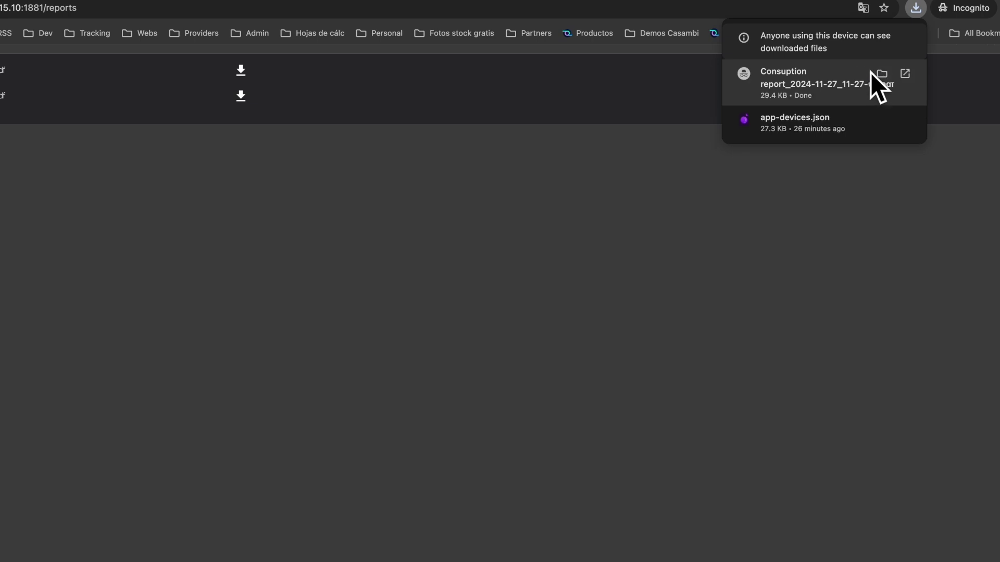
Show the downloaded Consuption report PDF in Finder and preview its contents
click(882, 73)
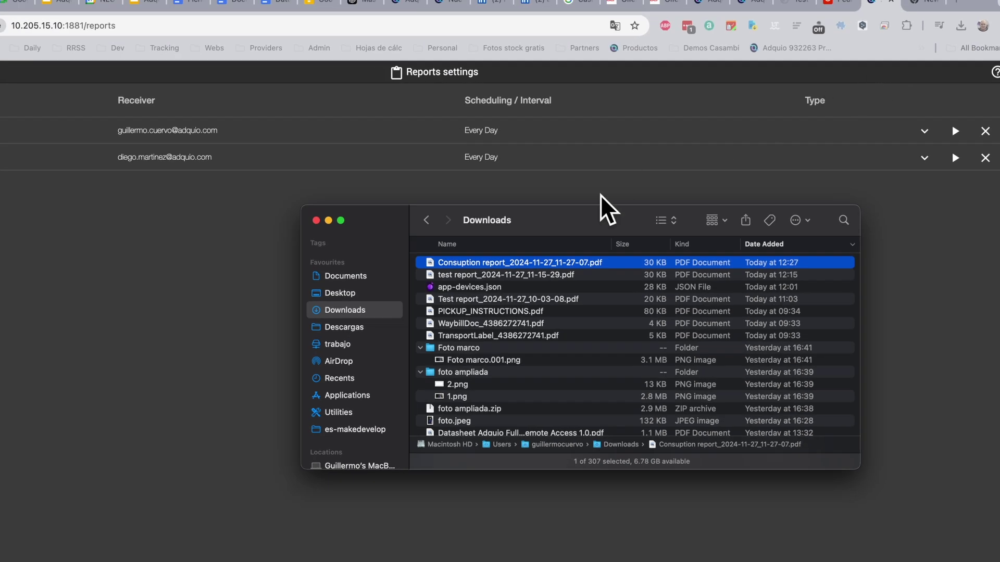
key(space)
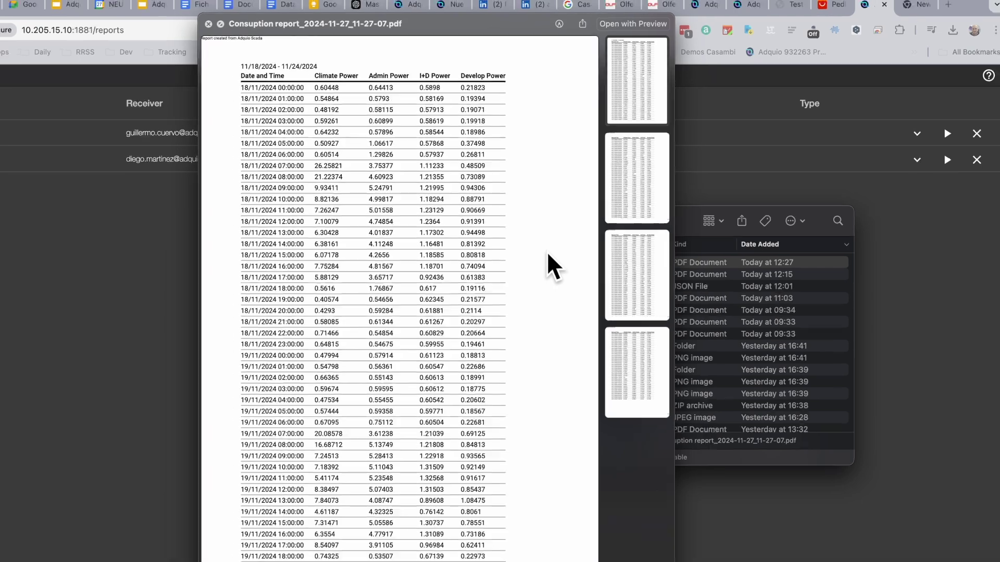